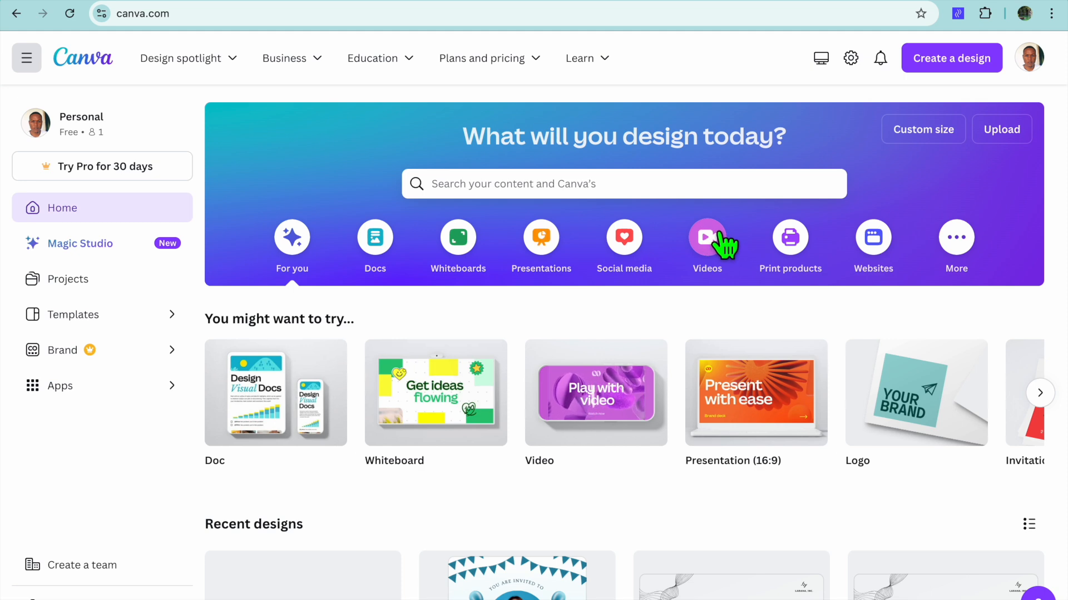
# Step: Create a blank video design from the Videos category
pyautogui.click(720, 237)
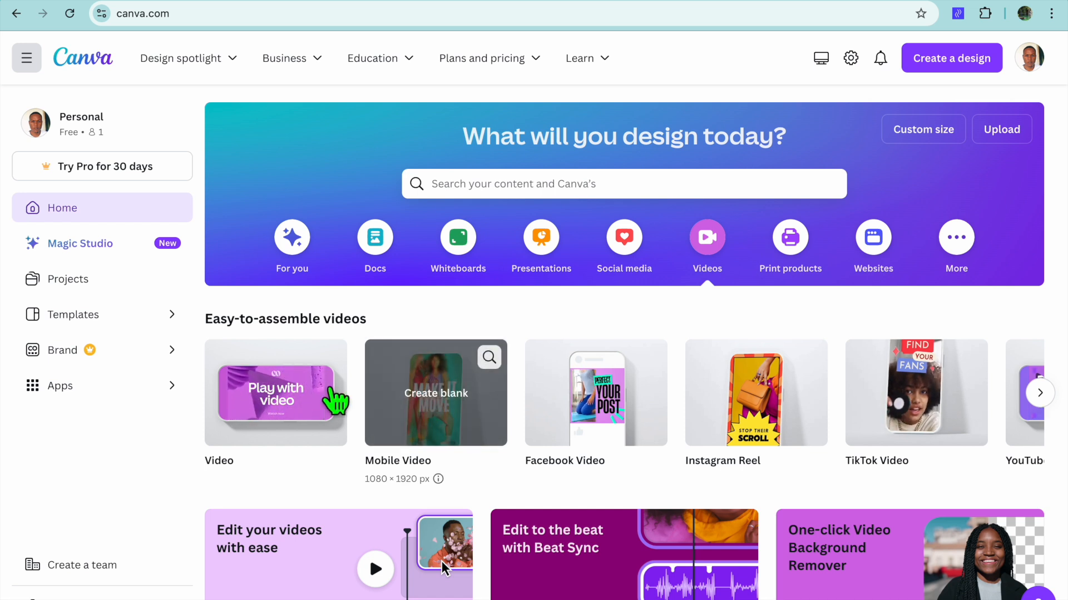
pyautogui.click(276, 396)
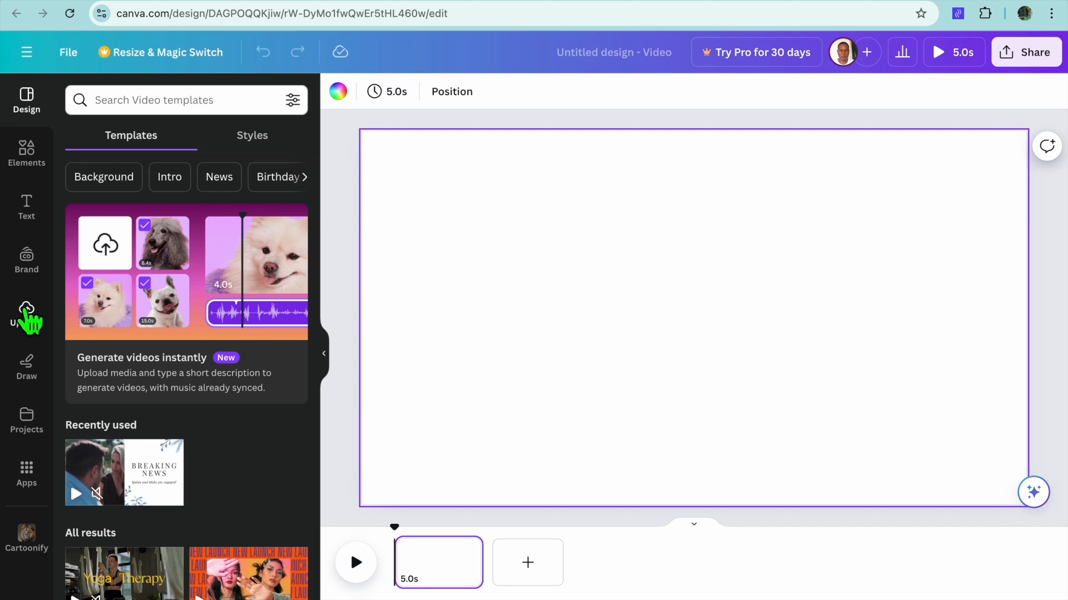
# Step: Add the forest waterfall photo from the recently used elements and set it as the page background
pyautogui.click(27, 311)
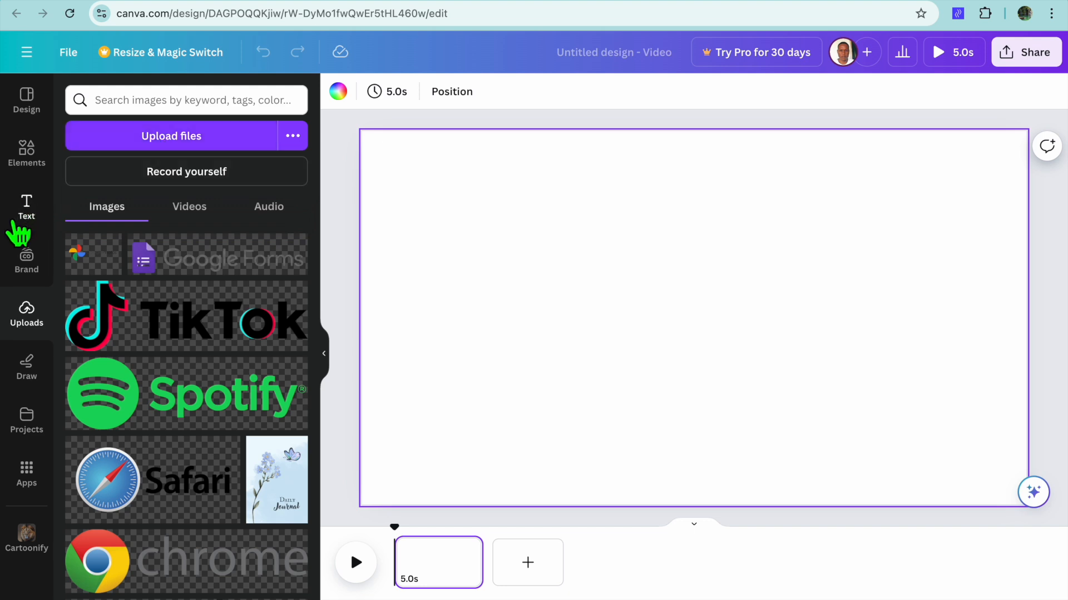
pyautogui.click(27, 154)
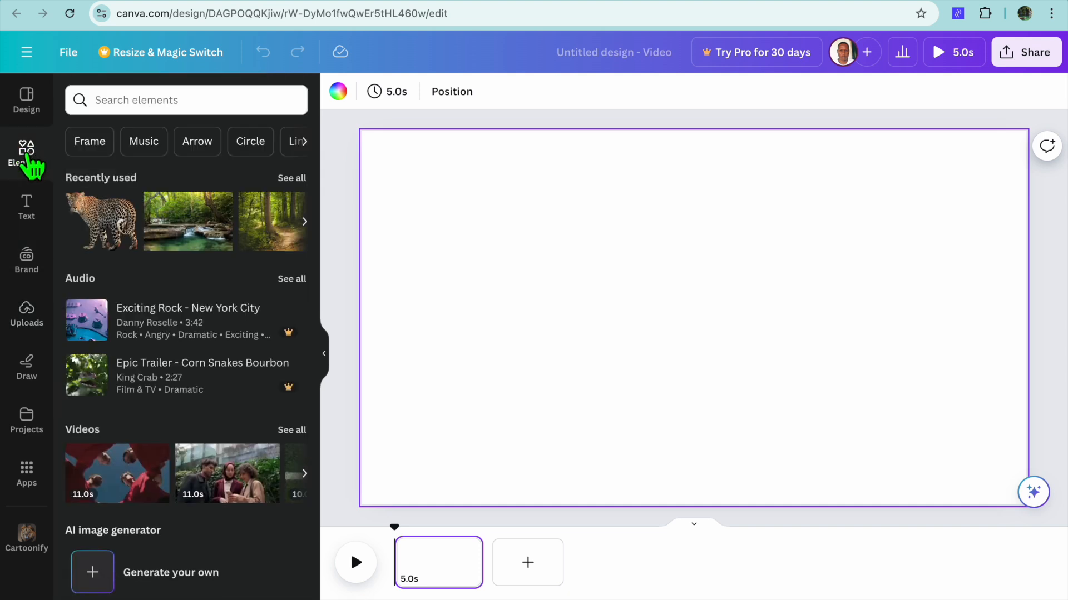
pyautogui.click(179, 226)
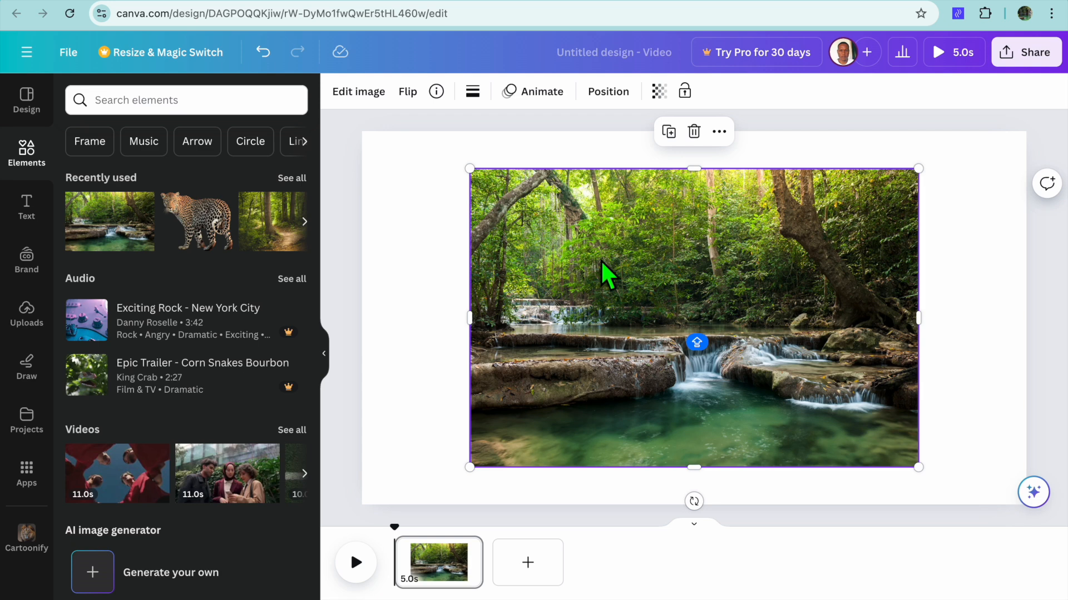
pyautogui.click(719, 133)
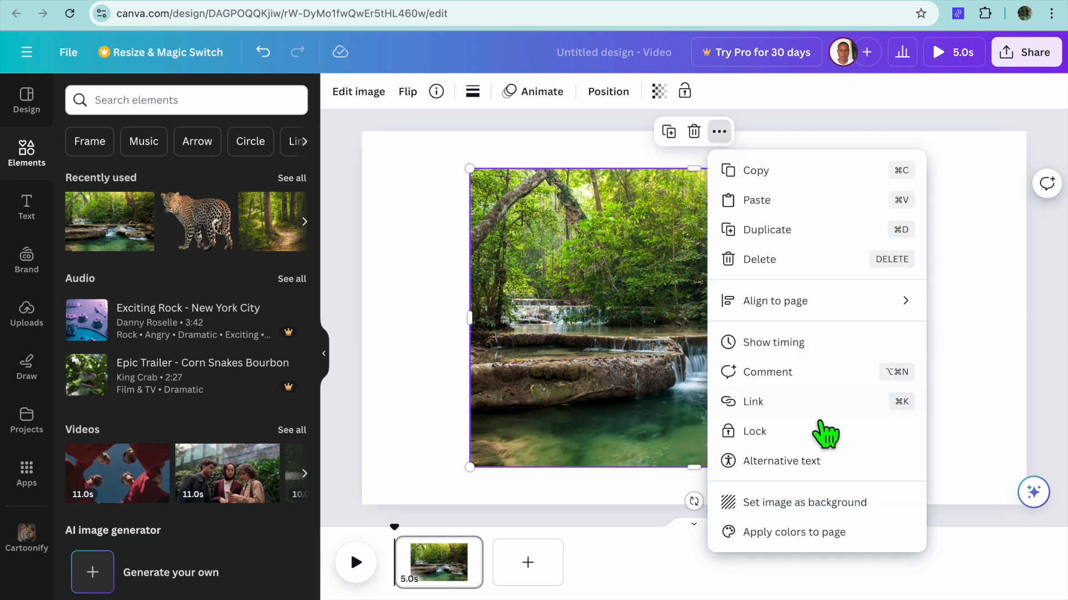
pyautogui.click(780, 509)
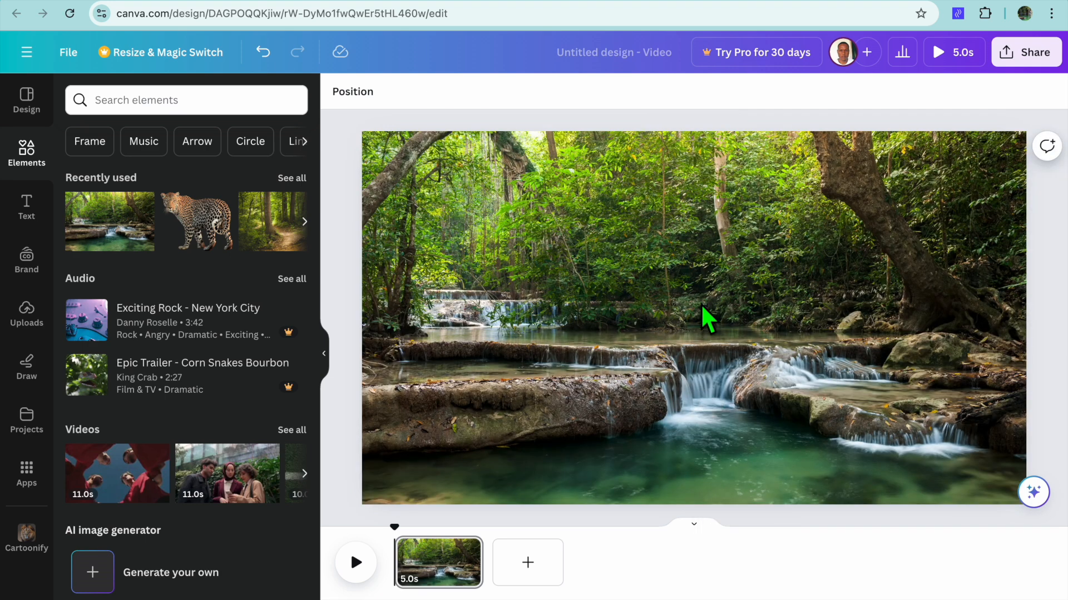
# Step: Apply the Photo Flow page animation to the forest background image and lock the background
pyautogui.click(693, 255)
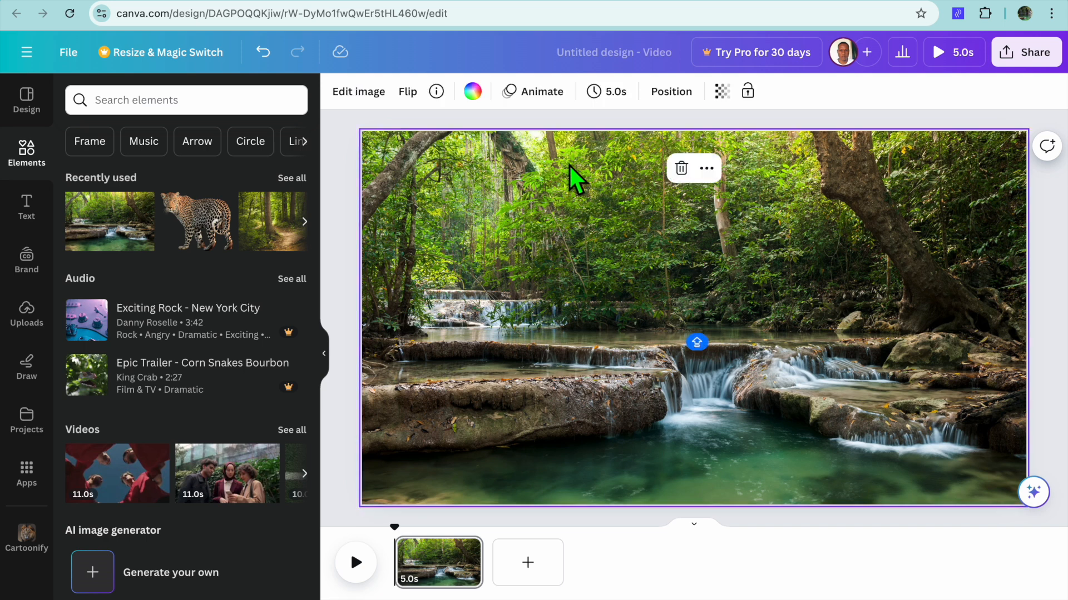
pyautogui.click(528, 93)
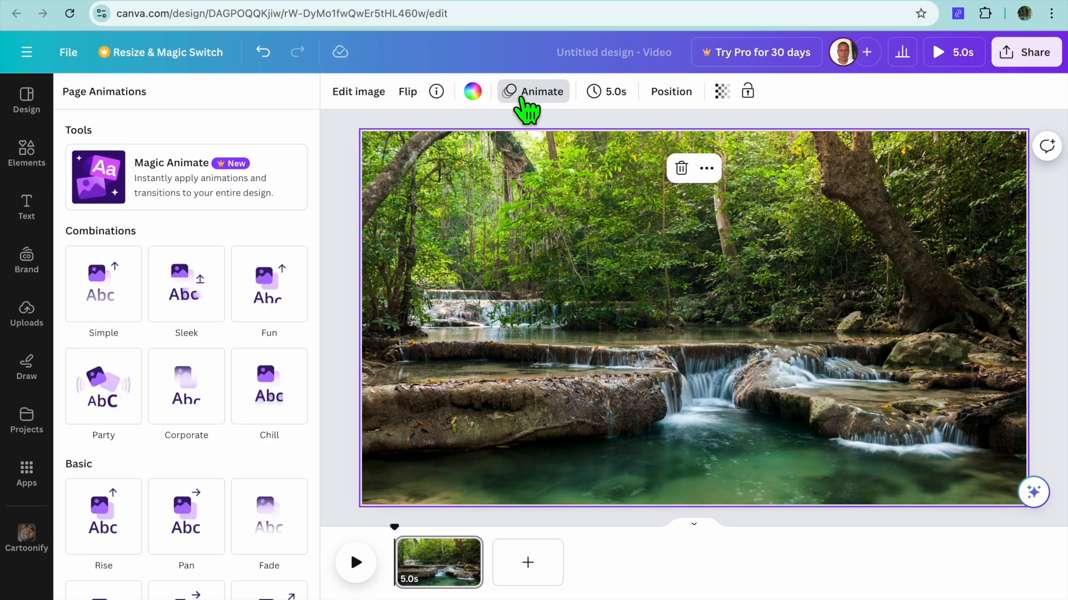
pyautogui.scroll(-1, 181, 428)
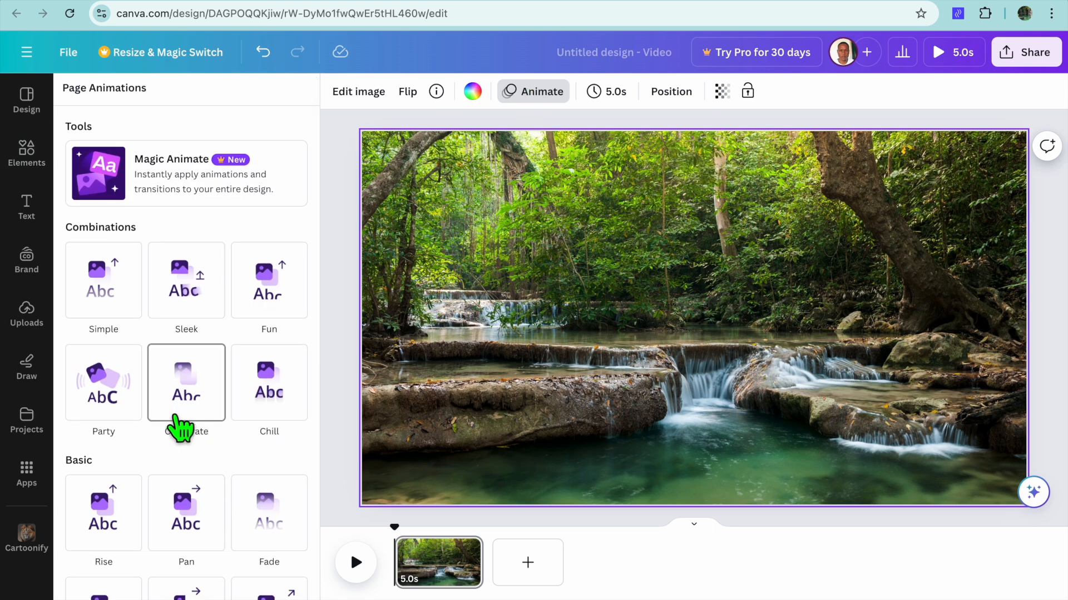
pyautogui.scroll(-9, 181, 428)
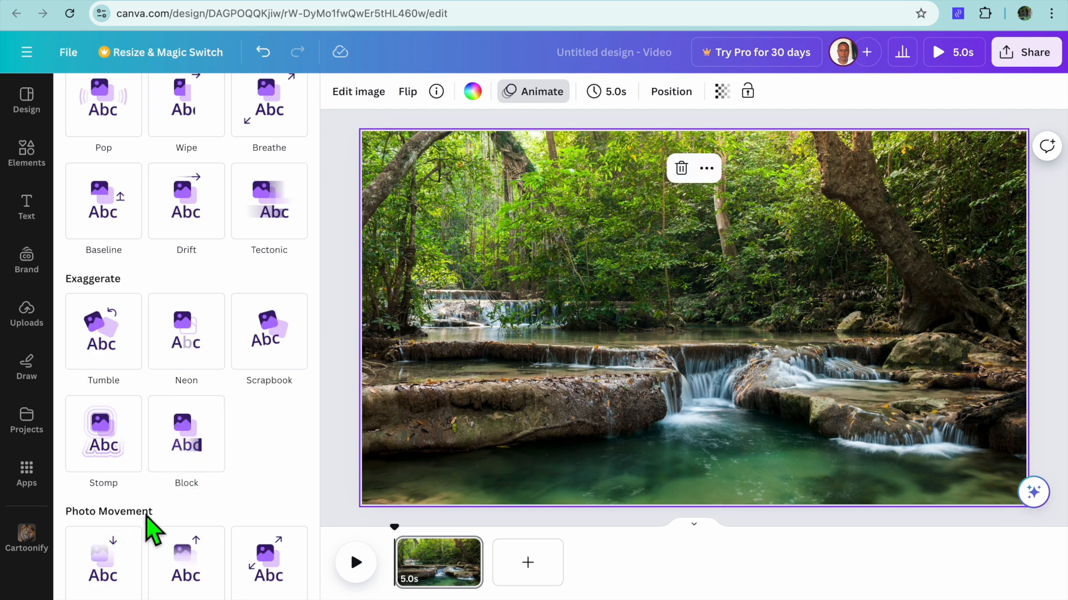
pyautogui.click(99, 566)
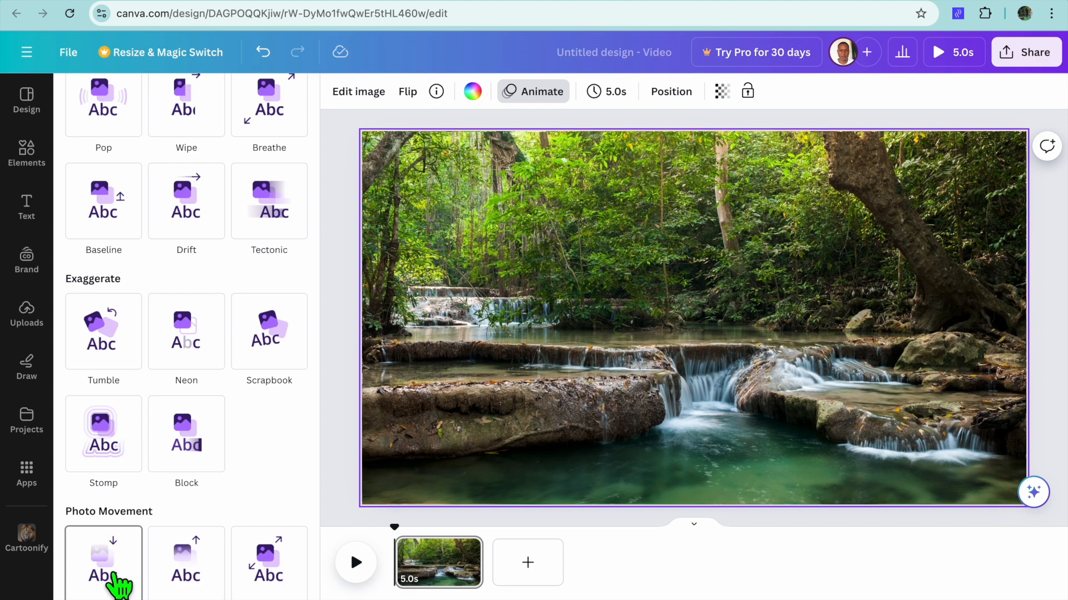
pyautogui.click(118, 582)
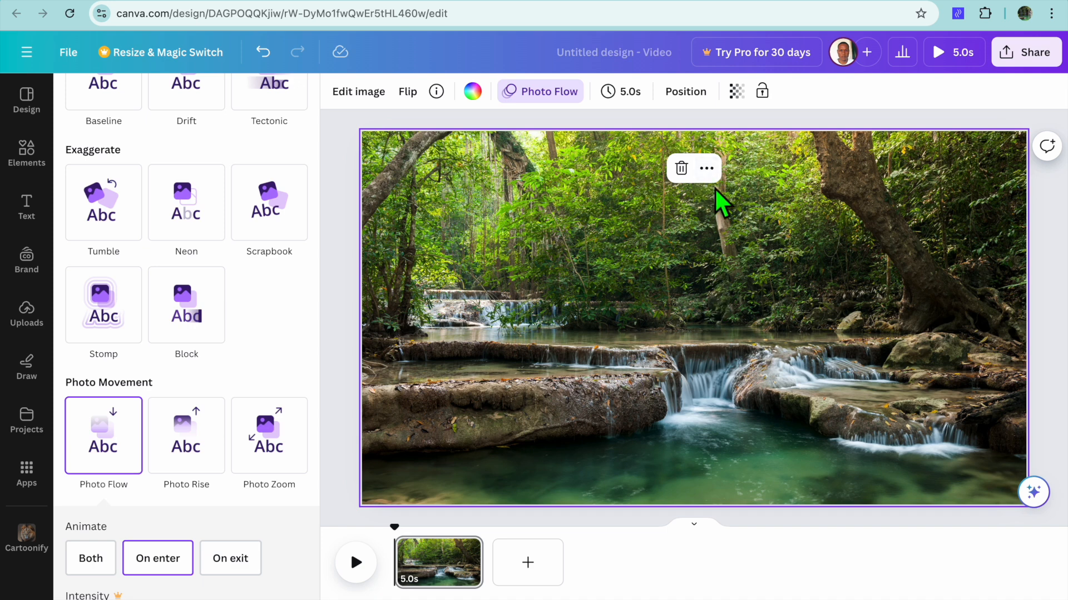
pyautogui.click(706, 170)
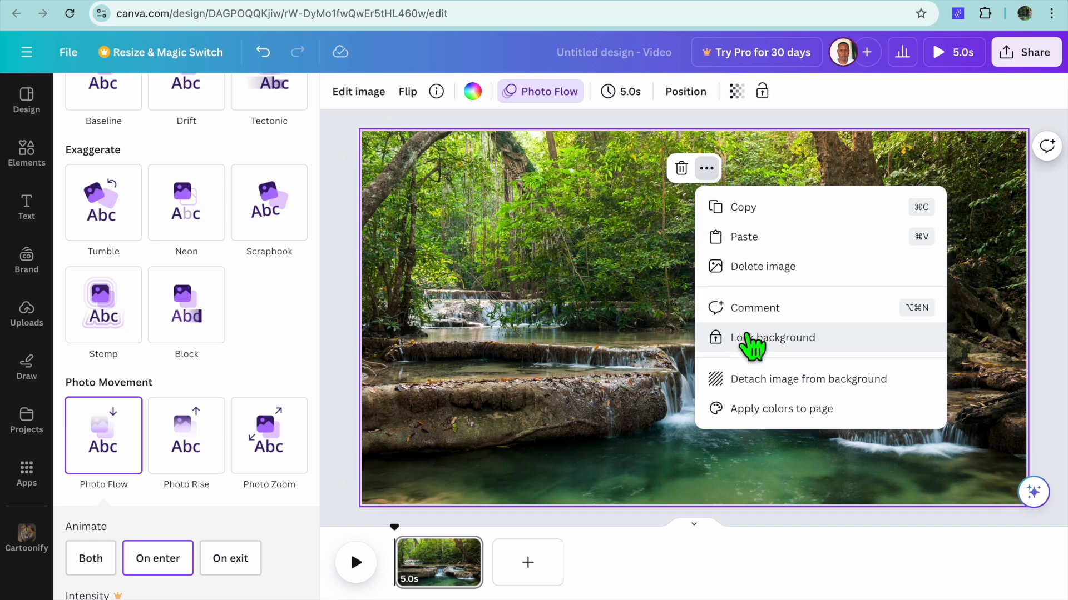
pyautogui.click(762, 339)
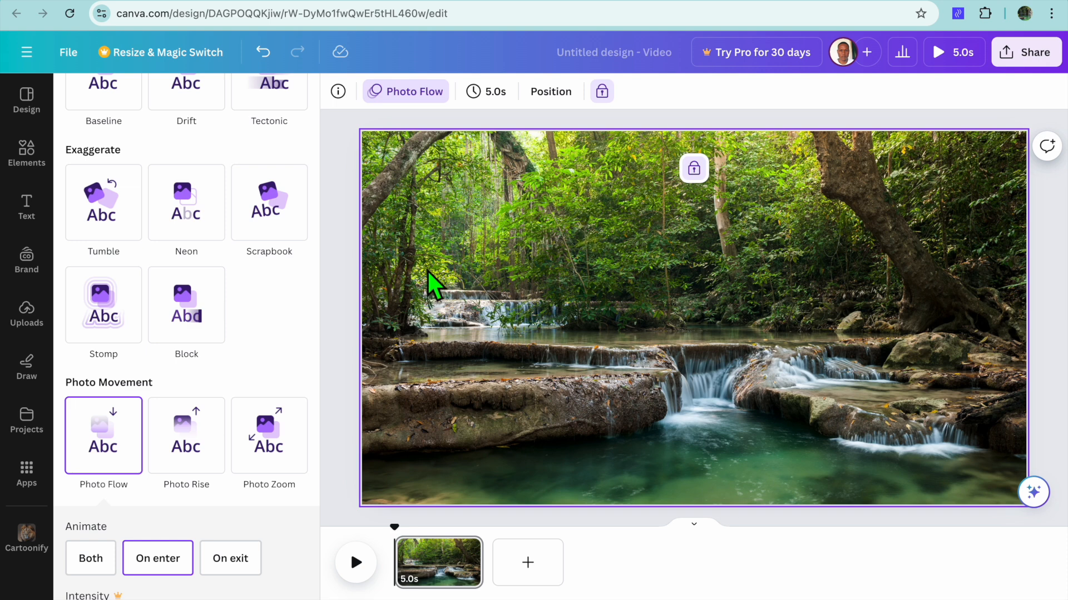
# Step: Add the recently used leopard photo, shrink it, and place it in the water at the page's lower centre
pyautogui.click(28, 316)
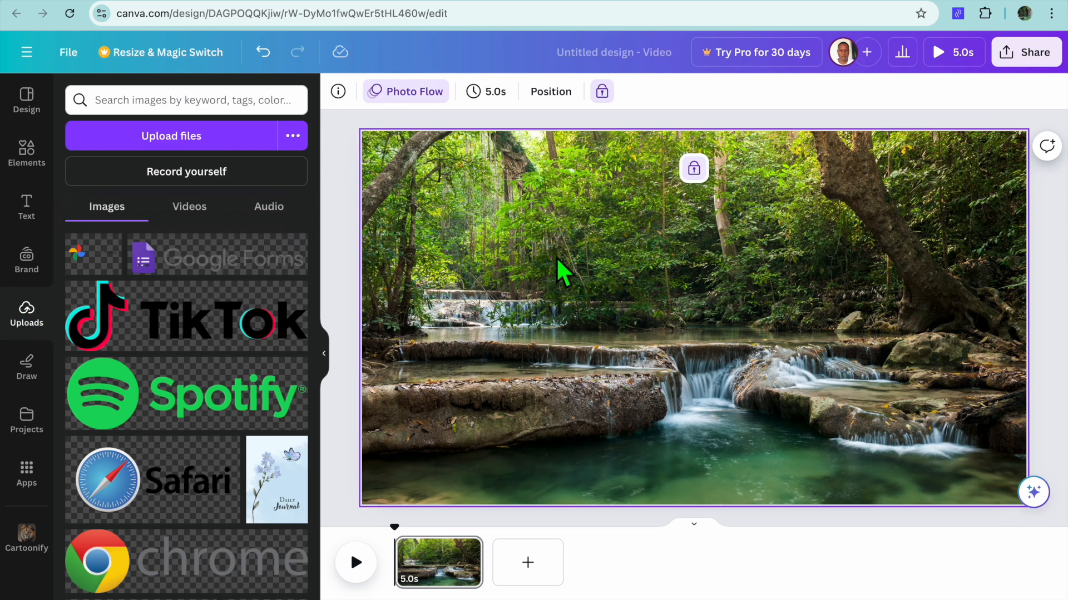
pyautogui.click(28, 153)
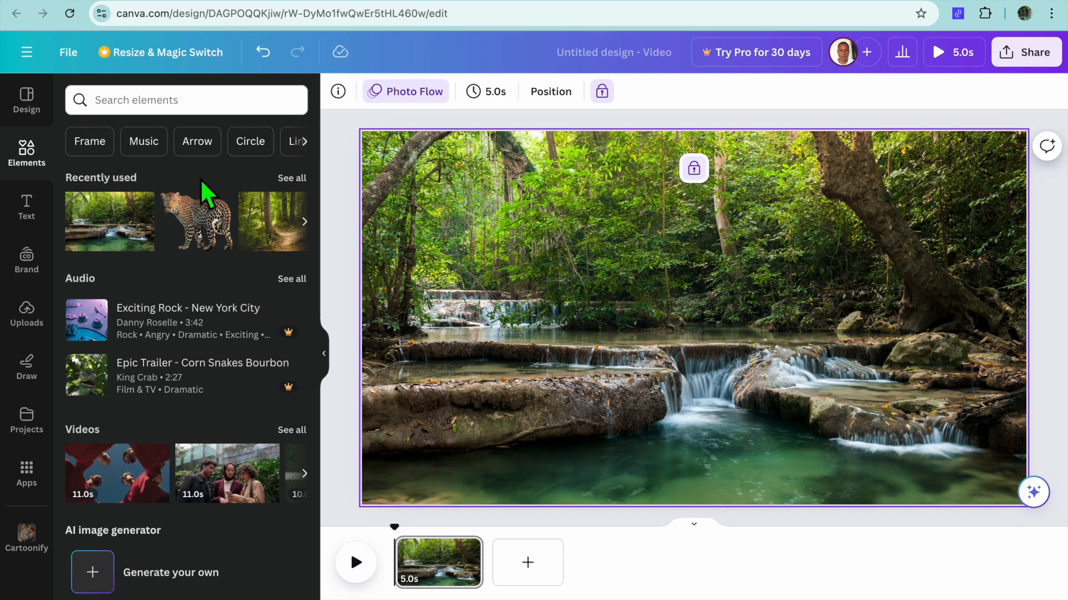
pyautogui.click(185, 225)
pyautogui.moveTo(639, 316); pyautogui.dragTo(723, 316)
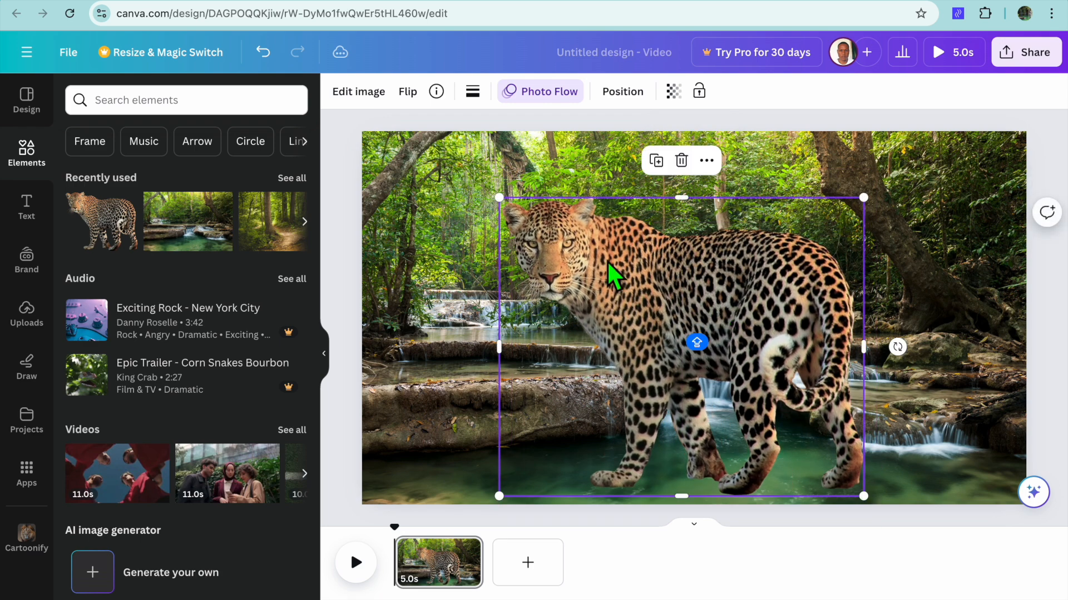
pyautogui.moveTo(516, 207); pyautogui.dragTo(636, 307)
pyautogui.moveTo(829, 389); pyautogui.dragTo(753, 407)
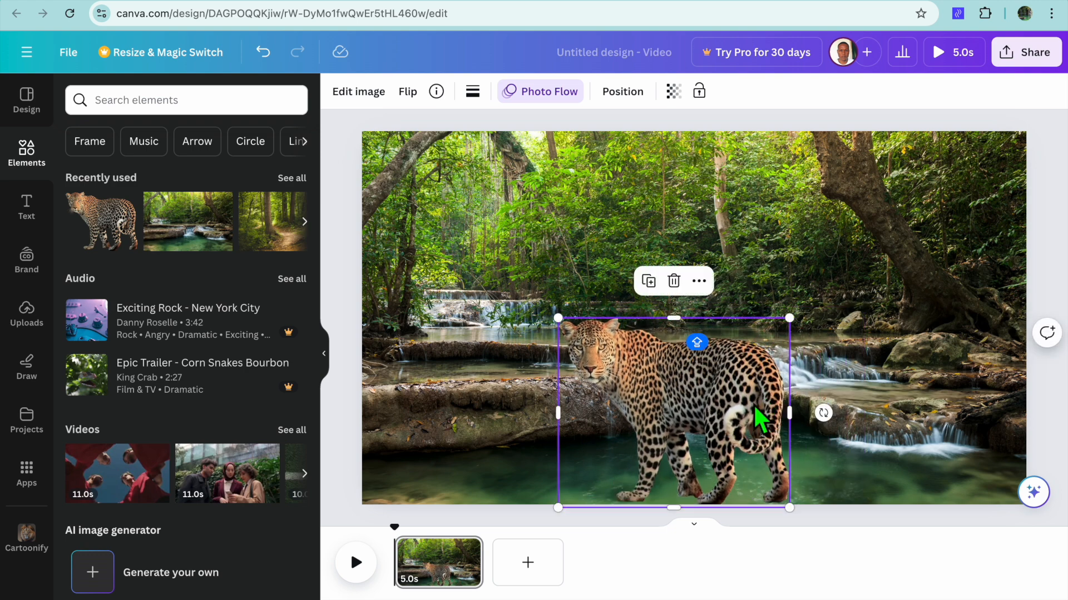
pyautogui.moveTo(559, 318); pyautogui.dragTo(618, 368)
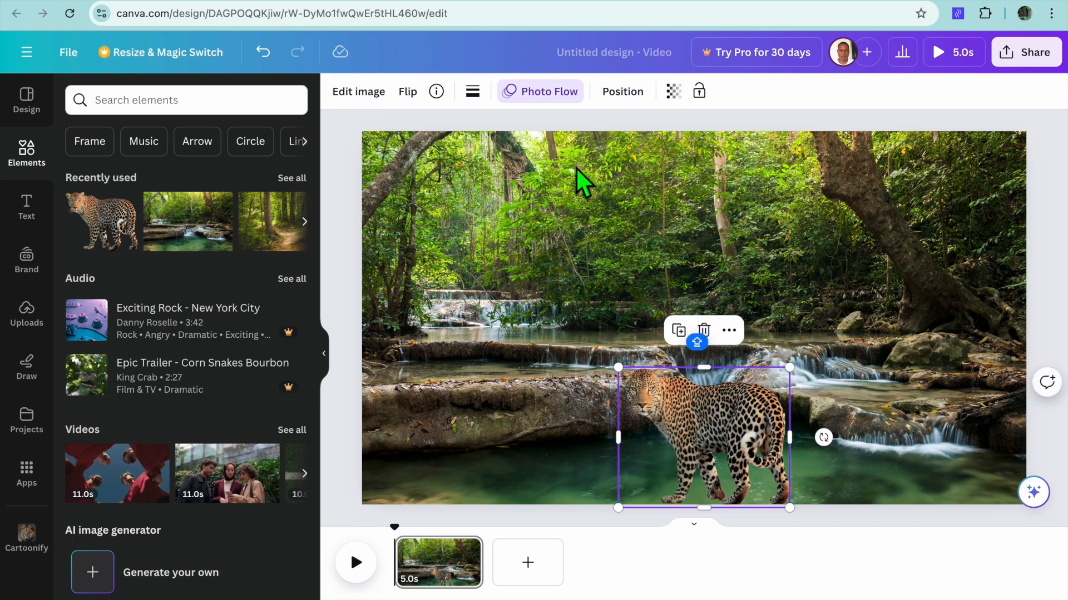
# Step: Create a custom animation that moves the leopard along a nearly horizontal path past the page's left edge
pyautogui.click(547, 105)
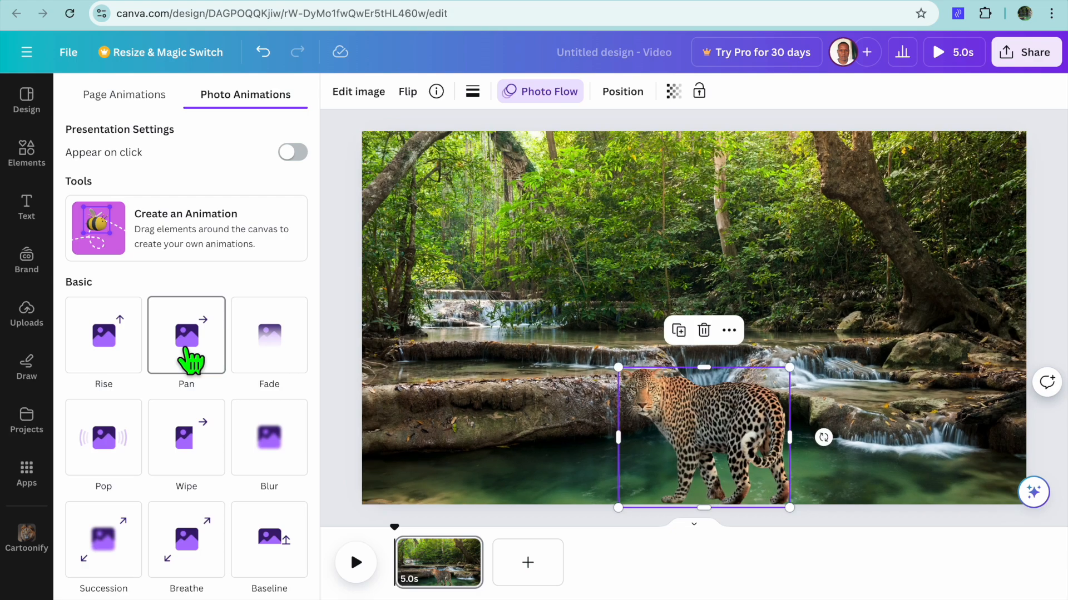
pyautogui.scroll(-7, 100, 389)
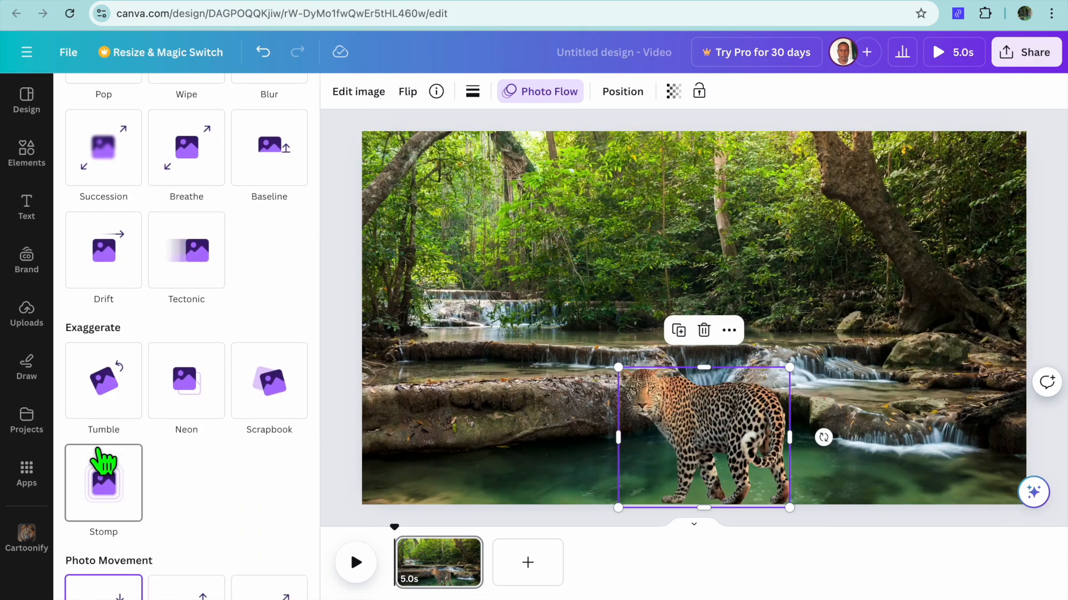
pyautogui.scroll(8, 102, 462)
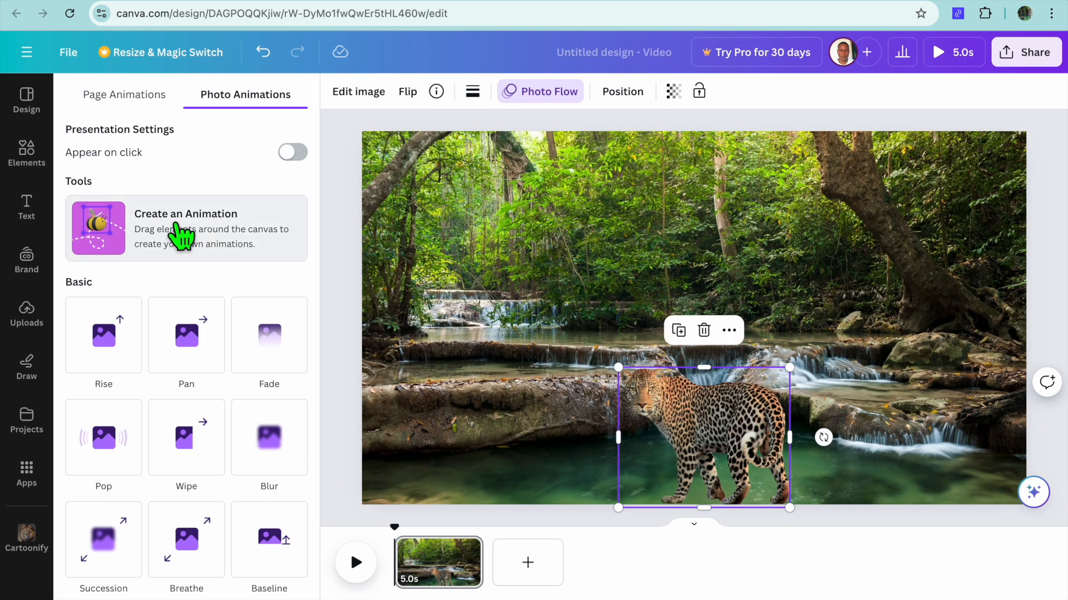
pyautogui.click(190, 235)
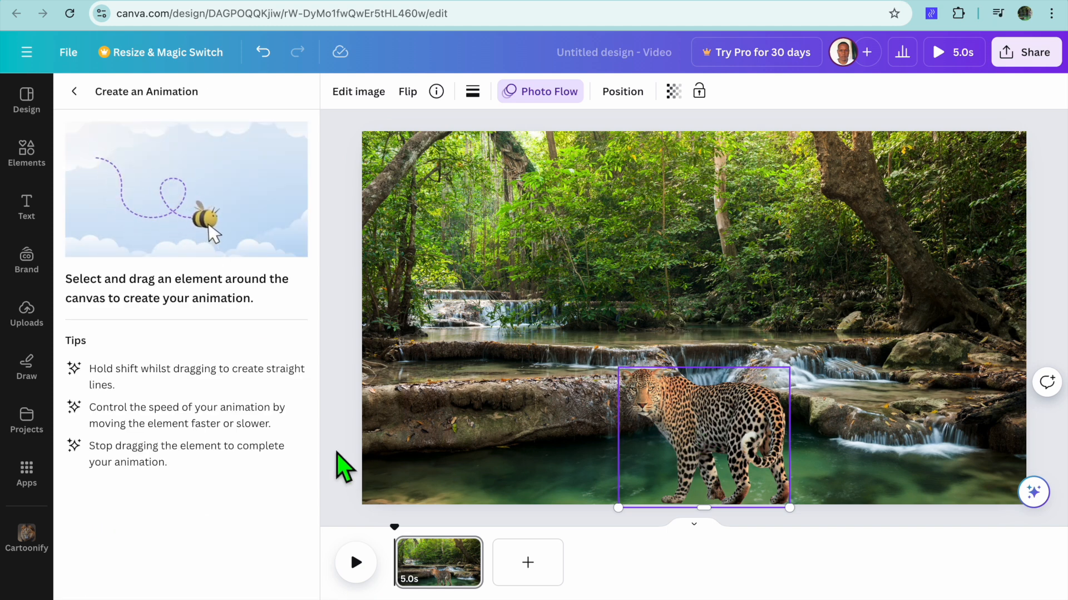
pyautogui.moveTo(700, 462)
pyautogui.mouseDown()
pyautogui.moveTo(710, 441)
pyautogui.moveTo(362, 445)
pyautogui.moveTo(264, 433)
pyautogui.mouseUp()
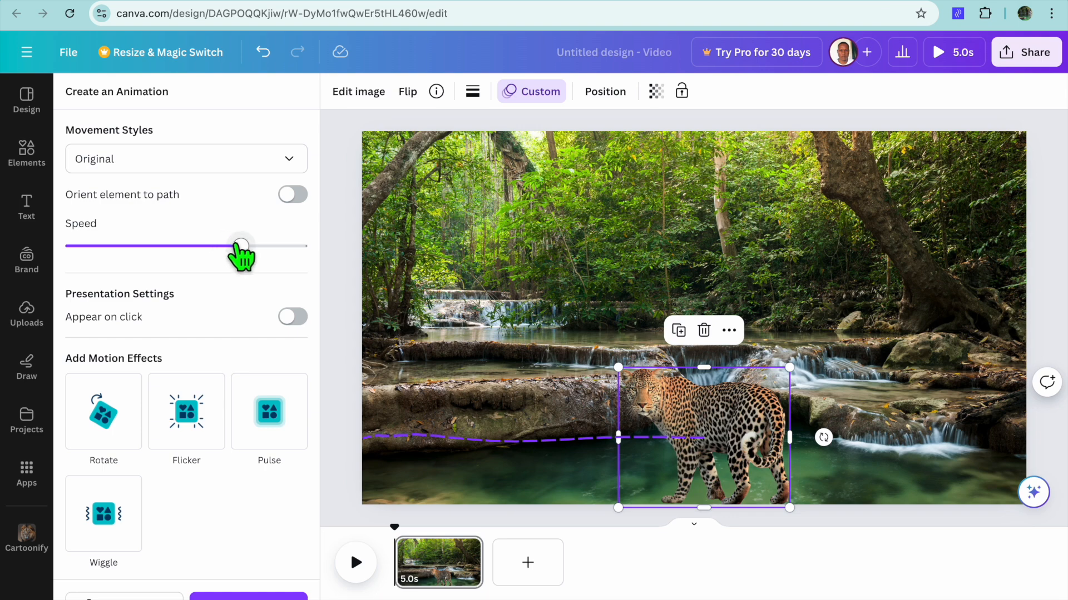
# Step: Slow the leopard's animation to about half speed with the Steady movement style, and preview the finished scene
pyautogui.moveTo(238, 250); pyautogui.dragTo(195, 261)
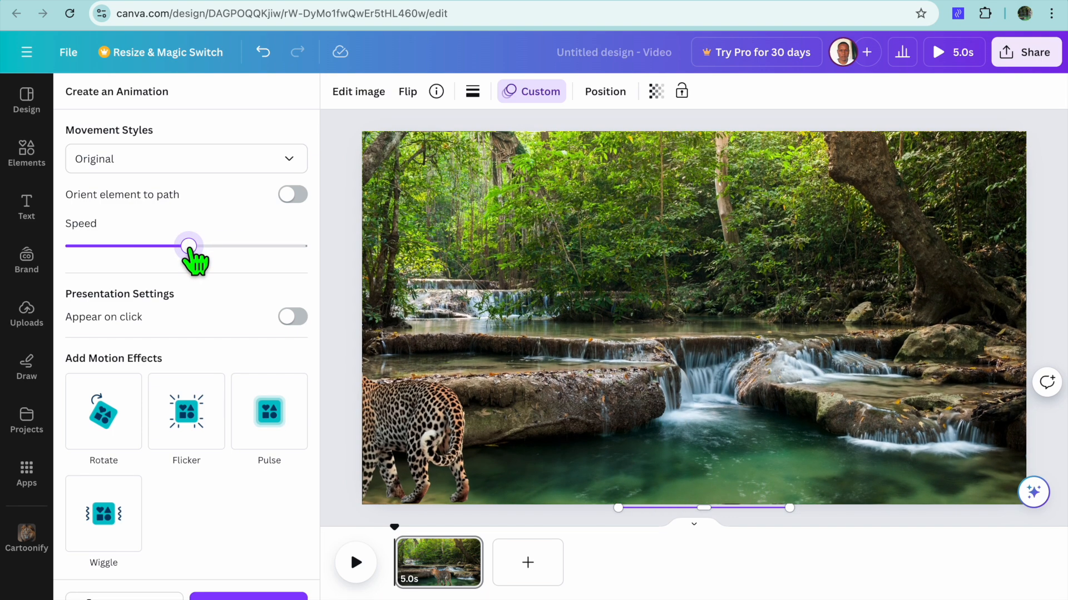
pyautogui.click(269, 169)
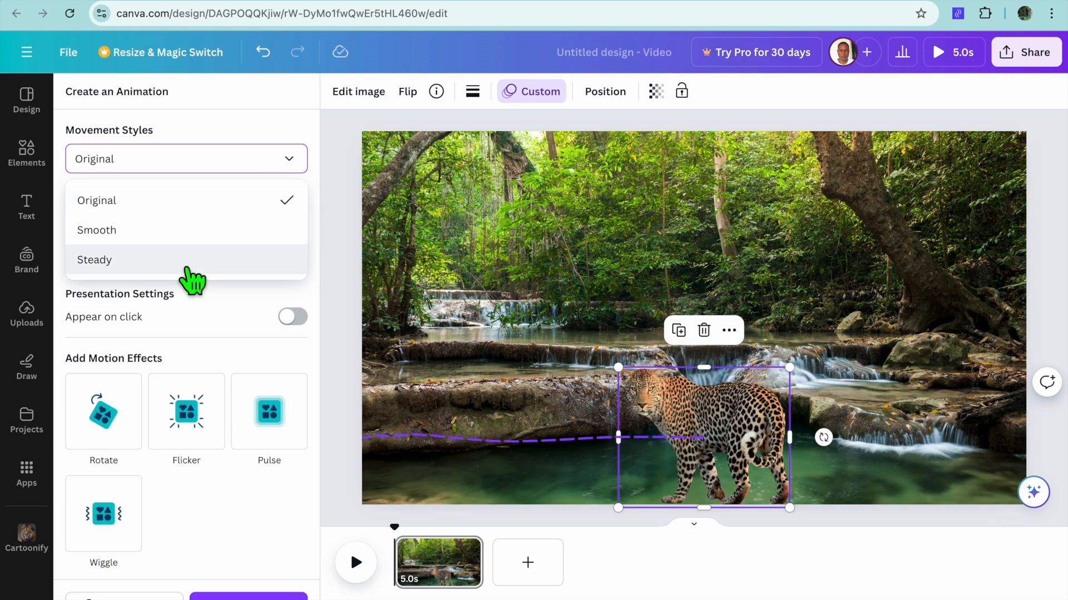
pyautogui.click(189, 261)
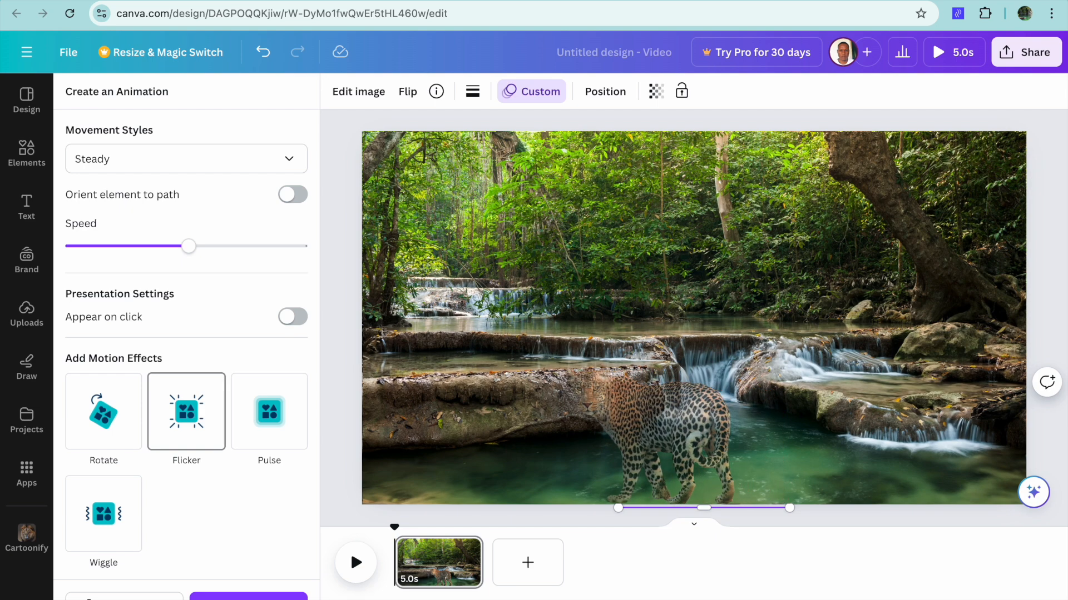
pyautogui.click(248, 597)
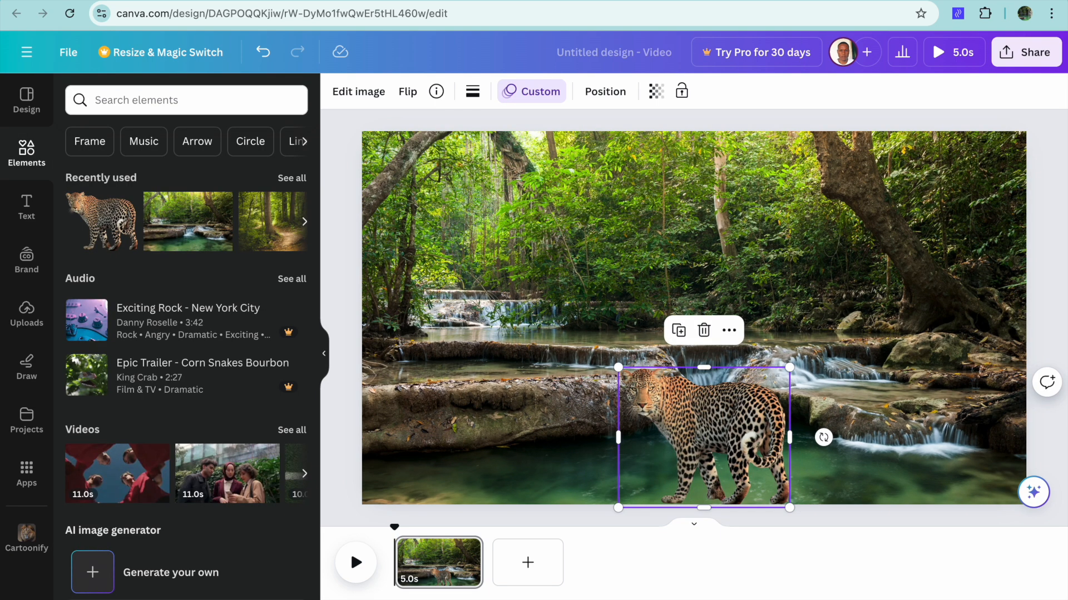
pyautogui.click(358, 571)
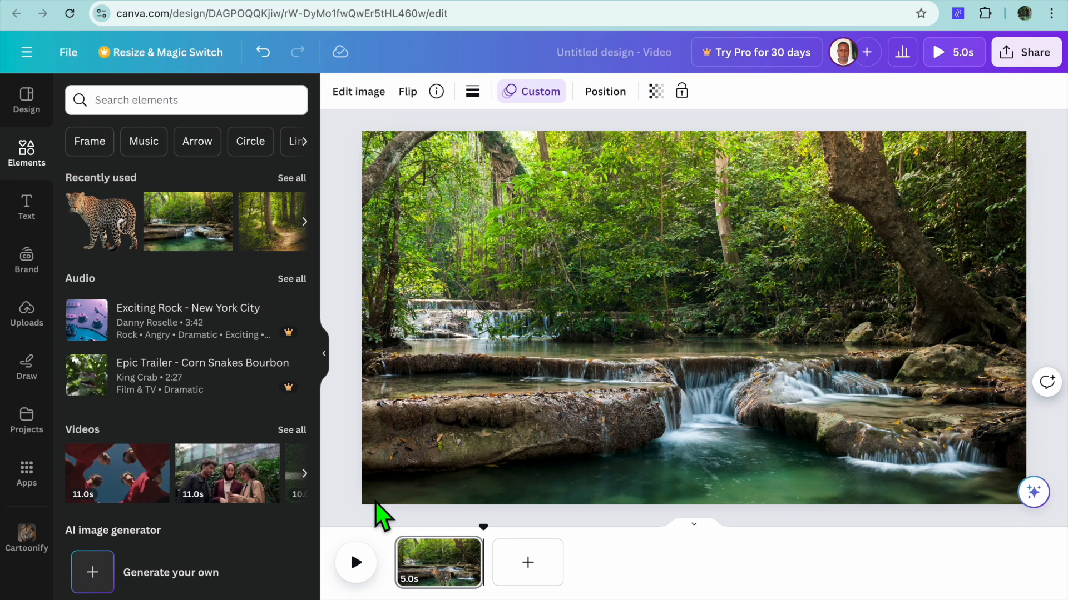
# Step: Add a second page to the video and search the elements for "BABY"
pyautogui.click(531, 572)
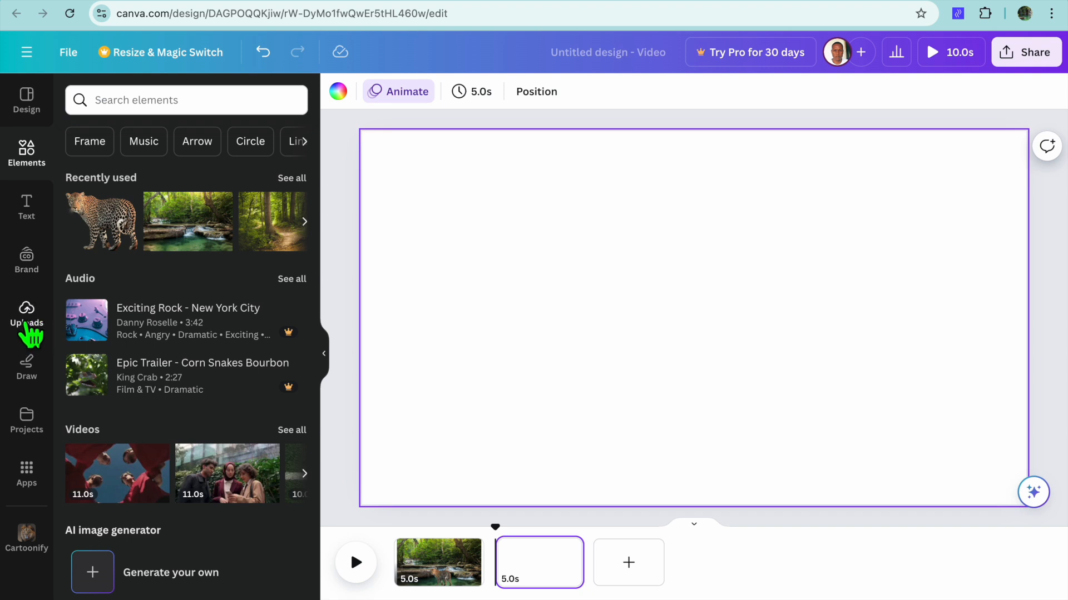
pyautogui.click(28, 164)
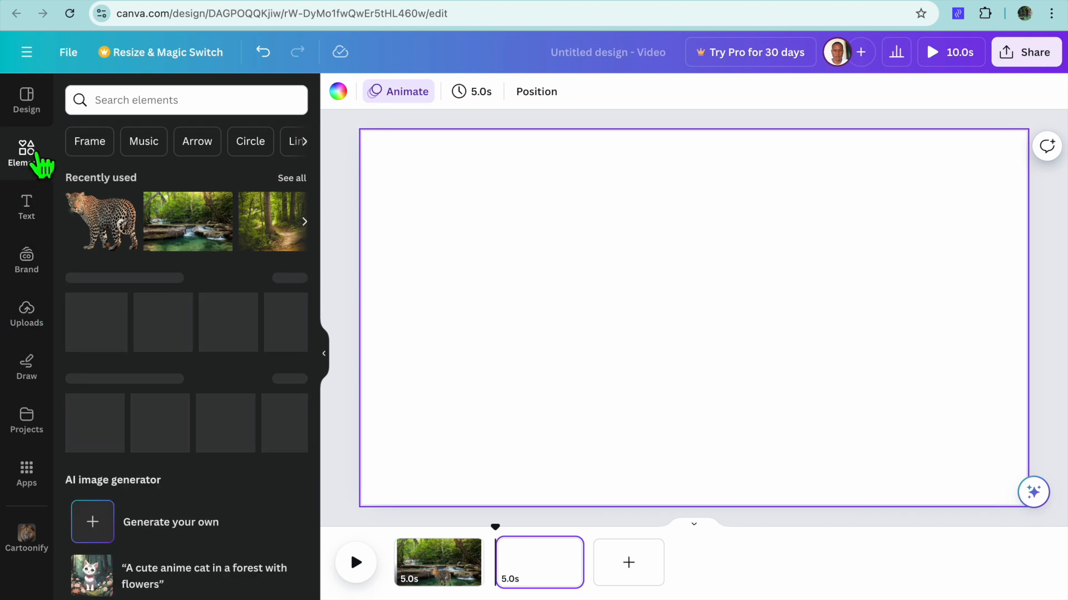
pyautogui.click(143, 114)
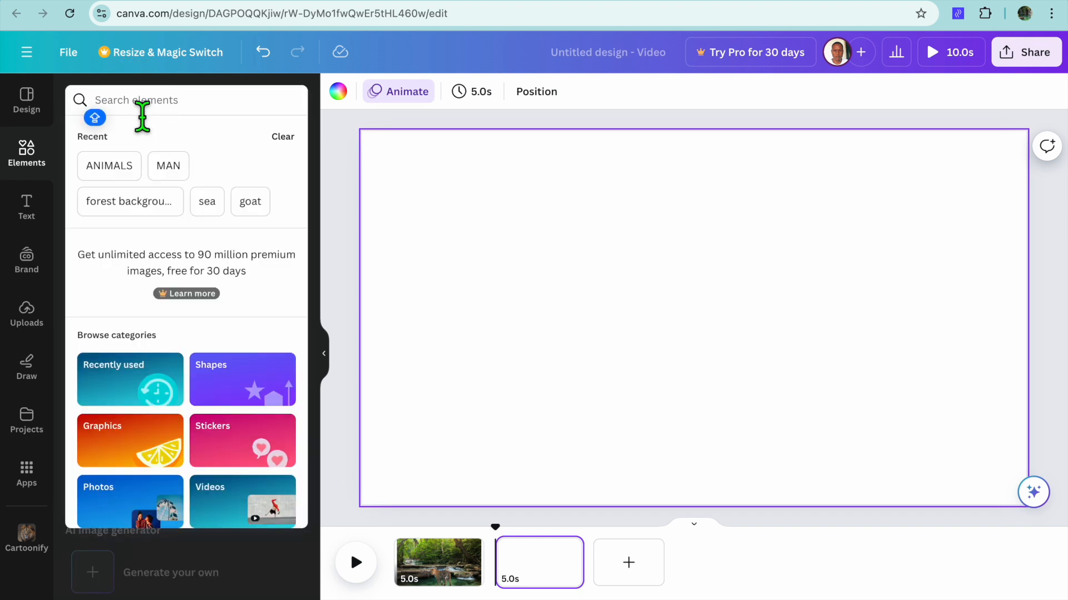
pyautogui.write('BA')
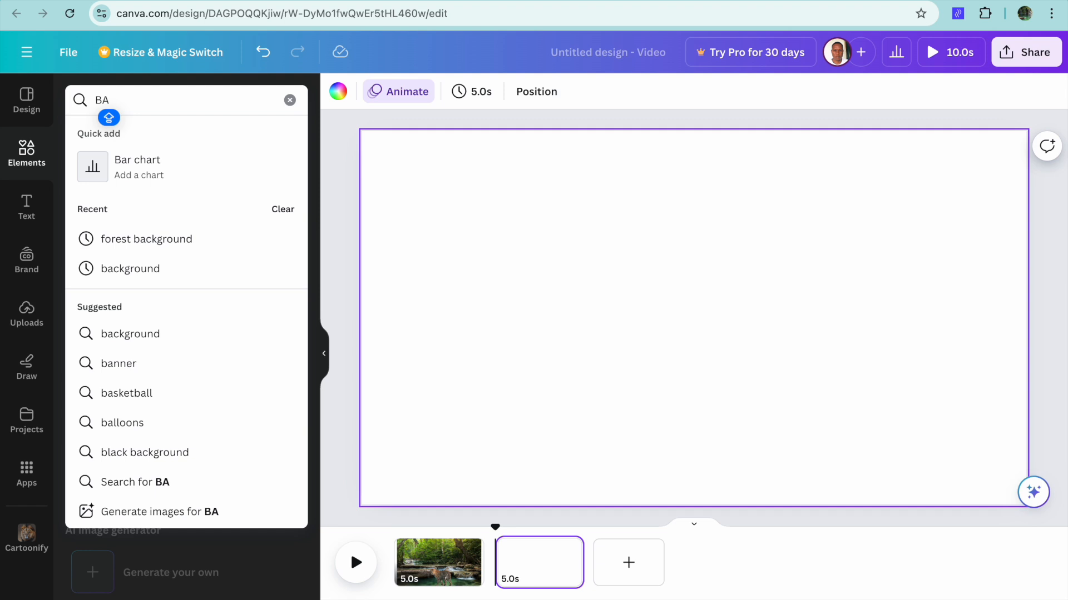
pyautogui.write('BY')
pyautogui.press('Return')
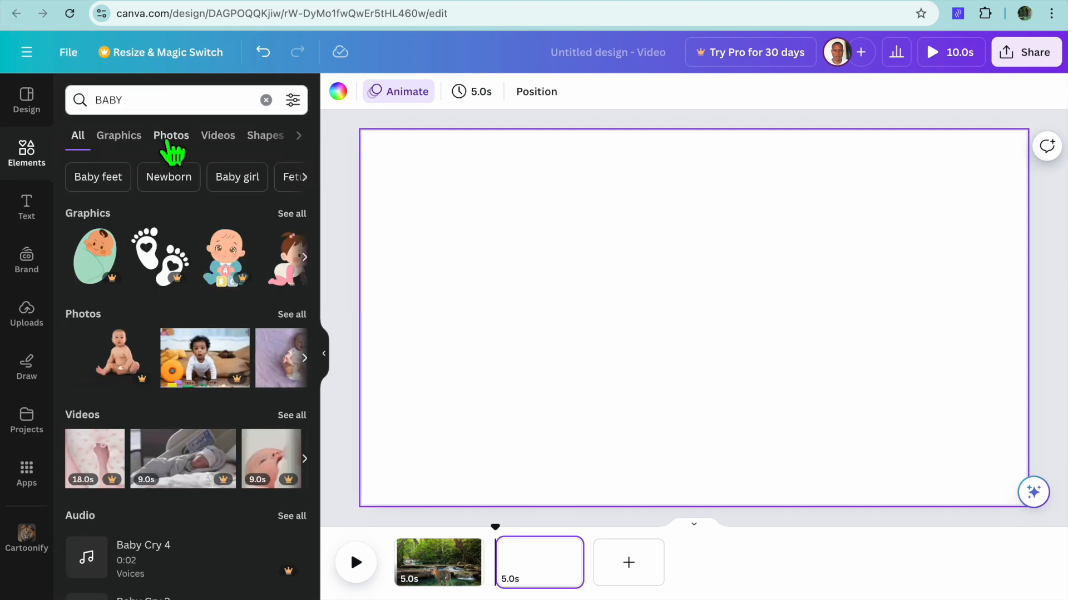
# Step: Add the photo of the newborn sleeping in a woman's arms from the photo results and set it as the second page's background
pyautogui.click(170, 137)
pyautogui.scroll(-3, 161, 258)
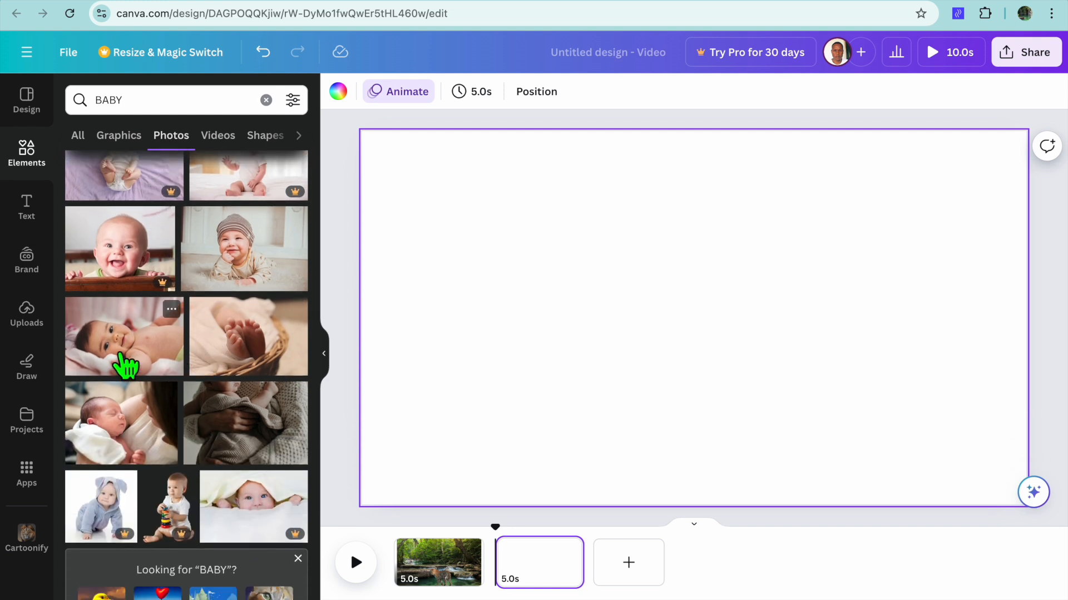
pyautogui.click(122, 448)
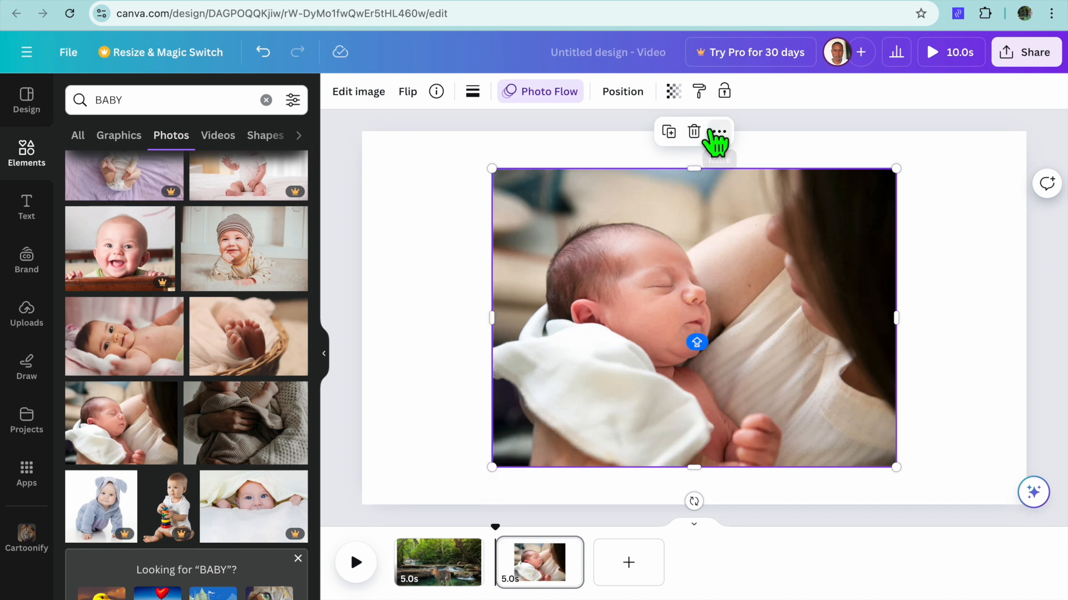
pyautogui.click(720, 134)
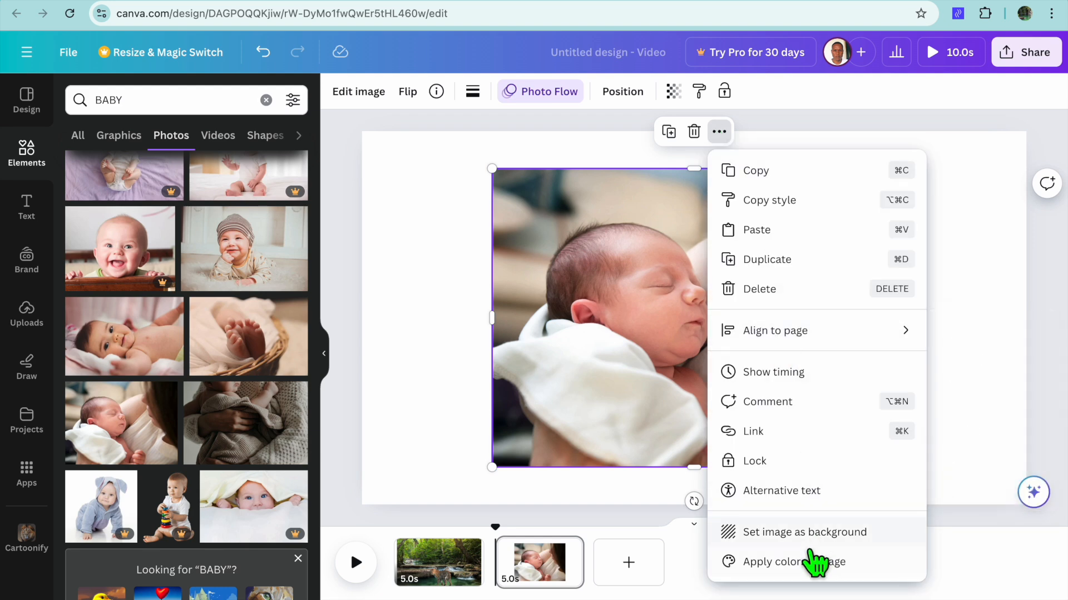
pyautogui.click(806, 539)
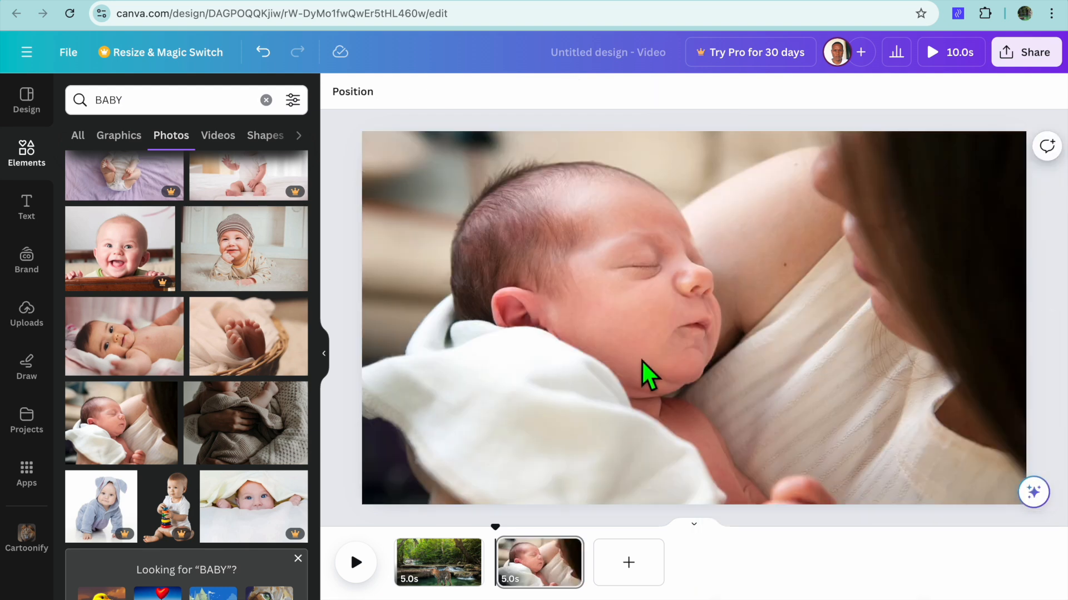
# Step: Apply the Photo Zoom animation to the newborn background photo
pyautogui.click(623, 345)
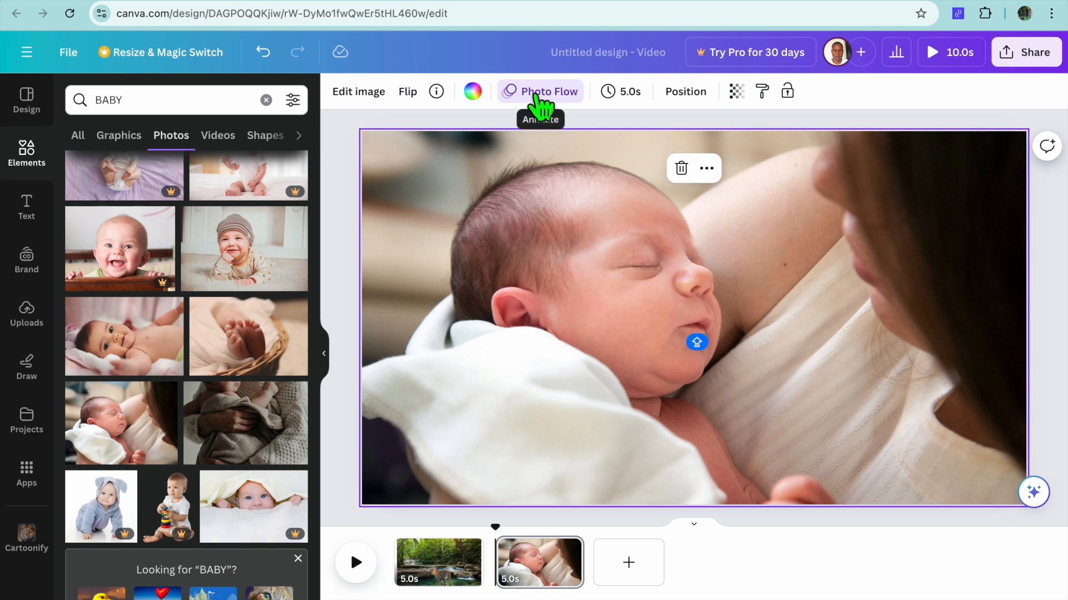
pyautogui.click(540, 93)
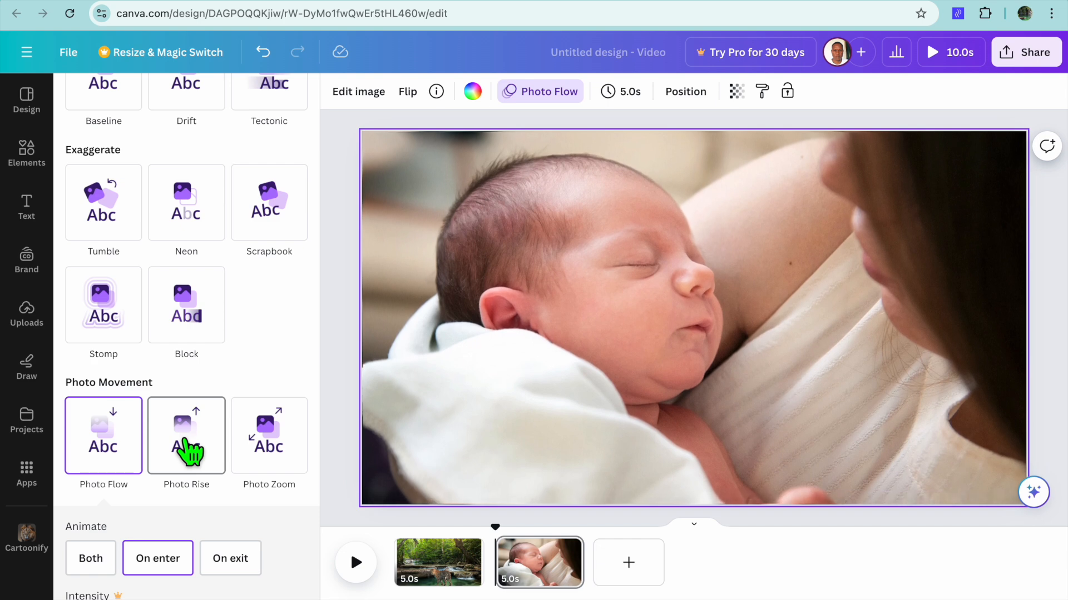
pyautogui.click(257, 445)
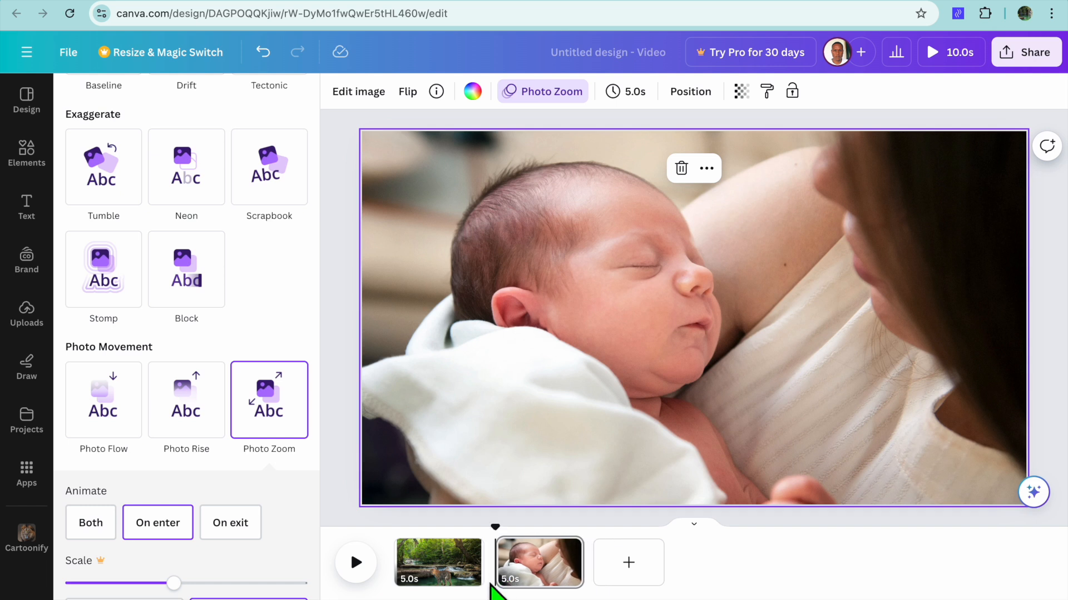
# Step: Add a Dissolve transition between the leopard page and the newborn page, and preview the video
pyautogui.moveTo(499, 584)
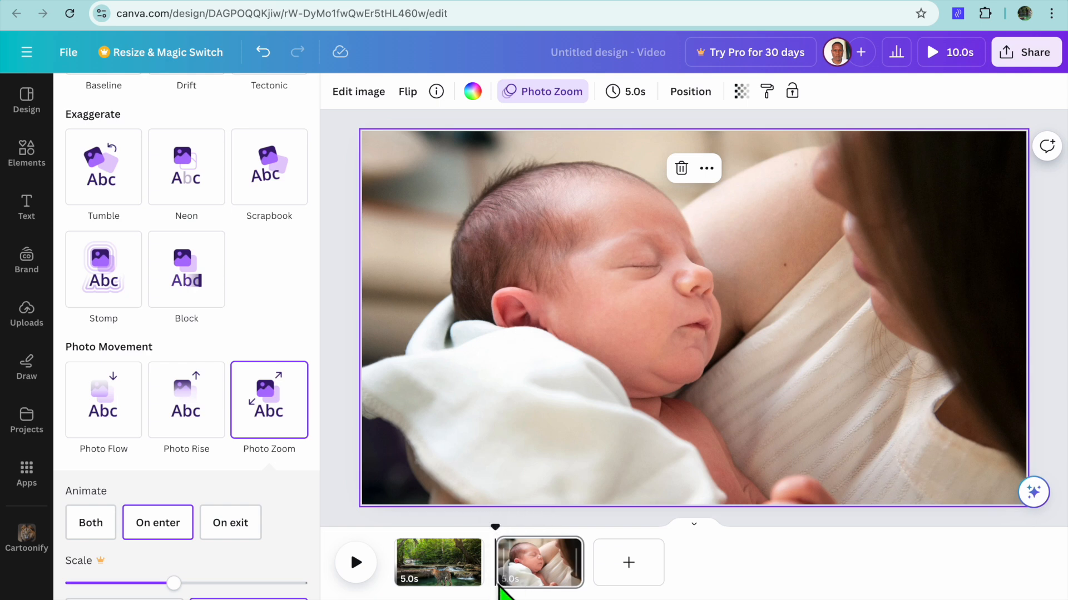
pyautogui.click(496, 579)
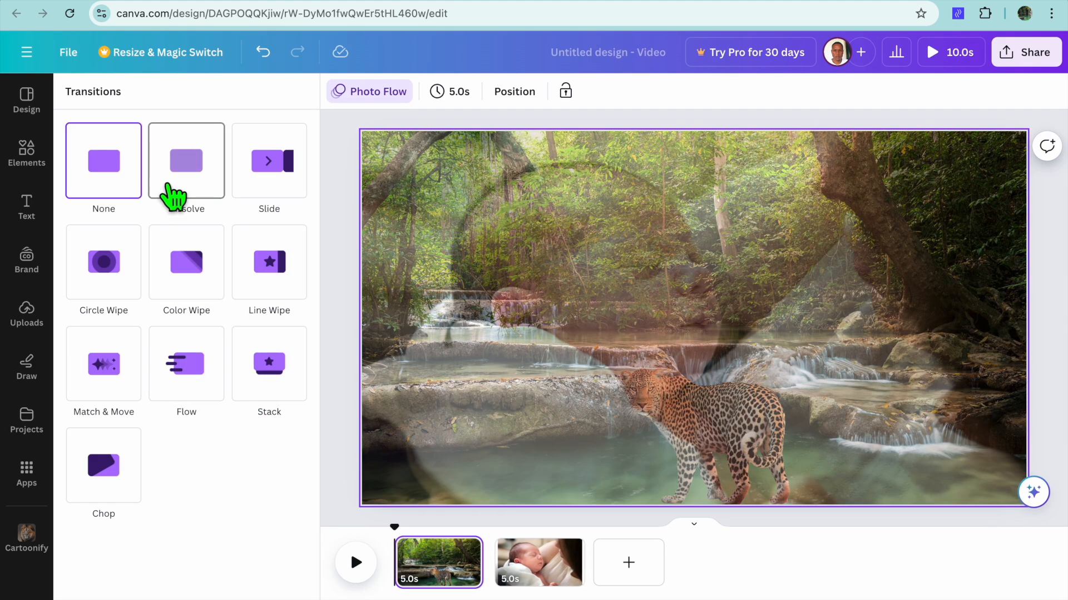
pyautogui.click(168, 186)
pyautogui.click(355, 562)
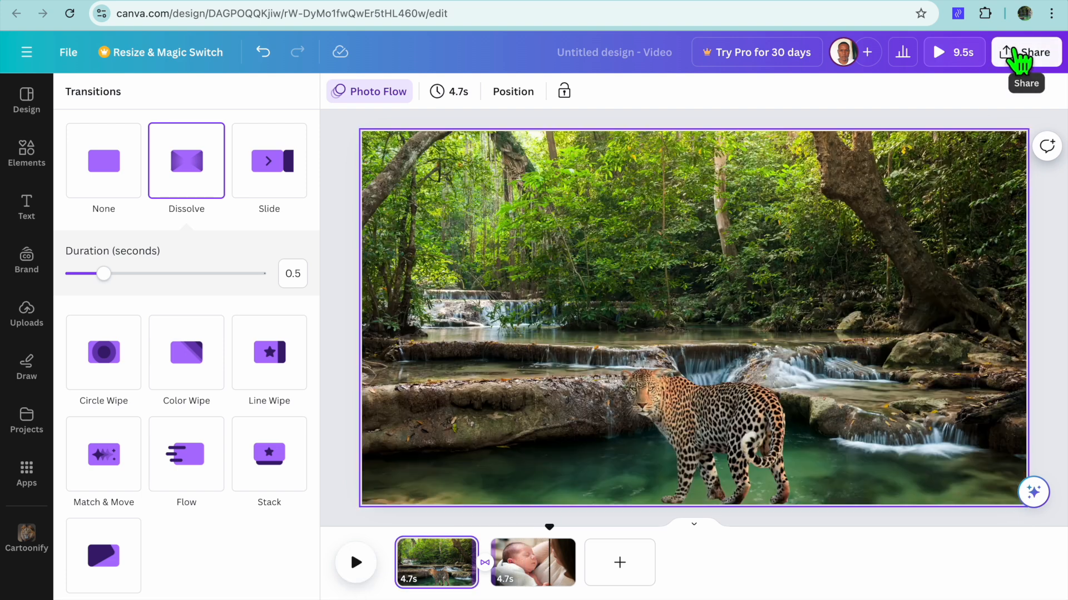
# Step: Review the download settings for exporting the design as an MP4 video, and close them
pyautogui.click(1015, 51)
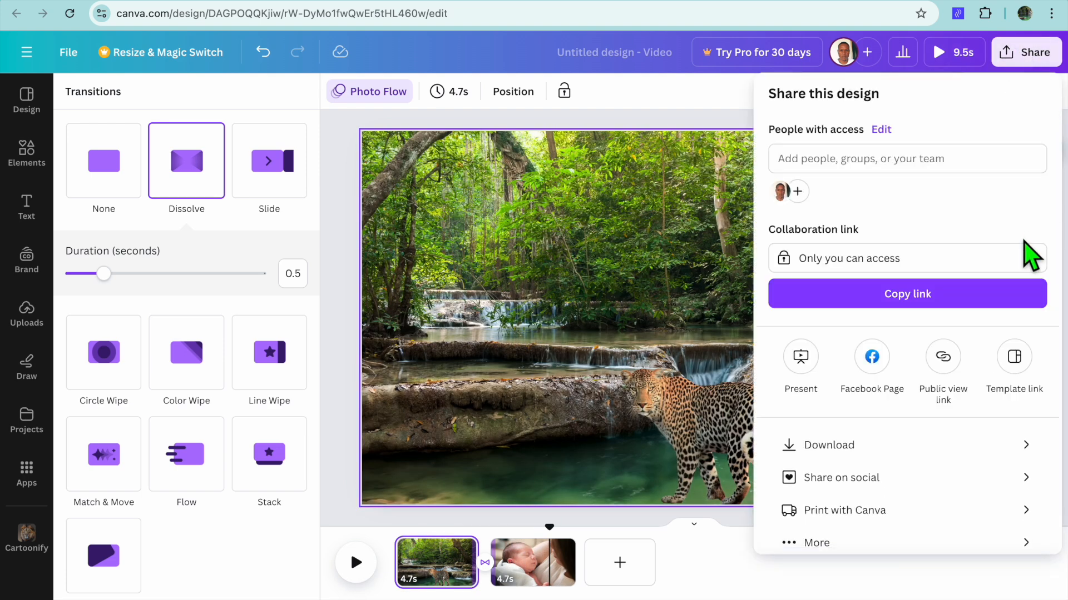
pyautogui.click(920, 450)
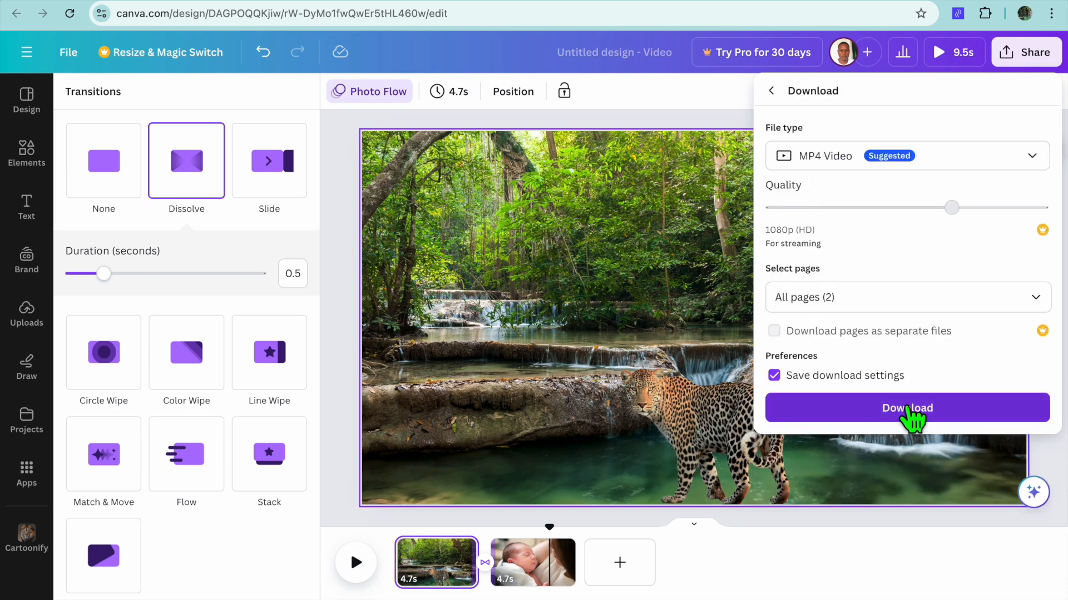
pyautogui.click(933, 546)
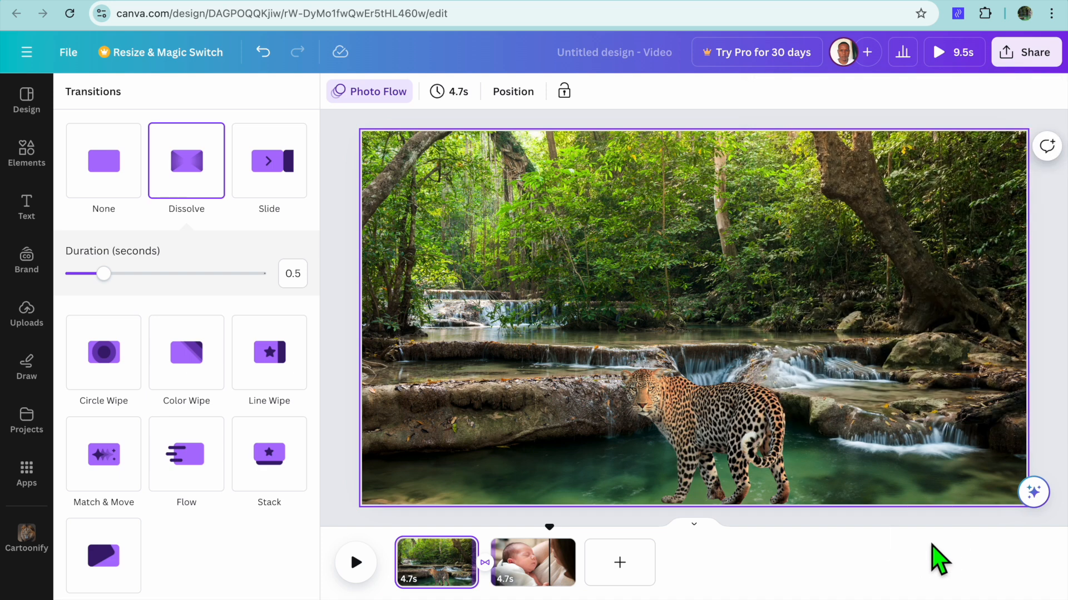